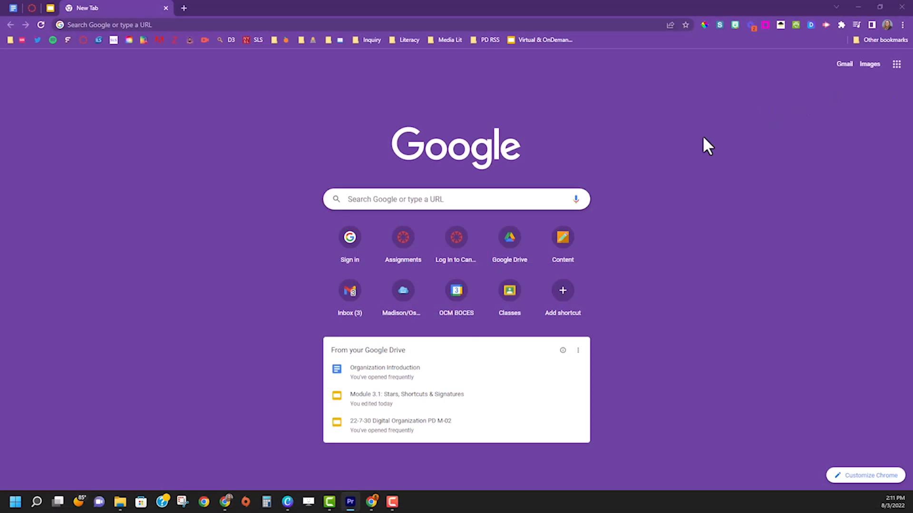
Step: Launch Google Calendar from the Google apps grid on Chrome's New Tab page
click(897, 65)
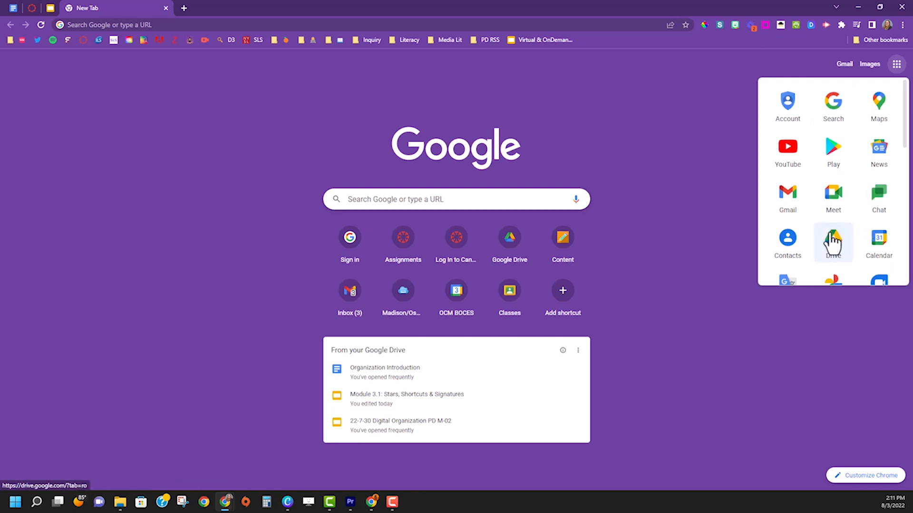
scroll(832, 241, down, 1)
scroll(873, 181, down, 1)
click(873, 157)
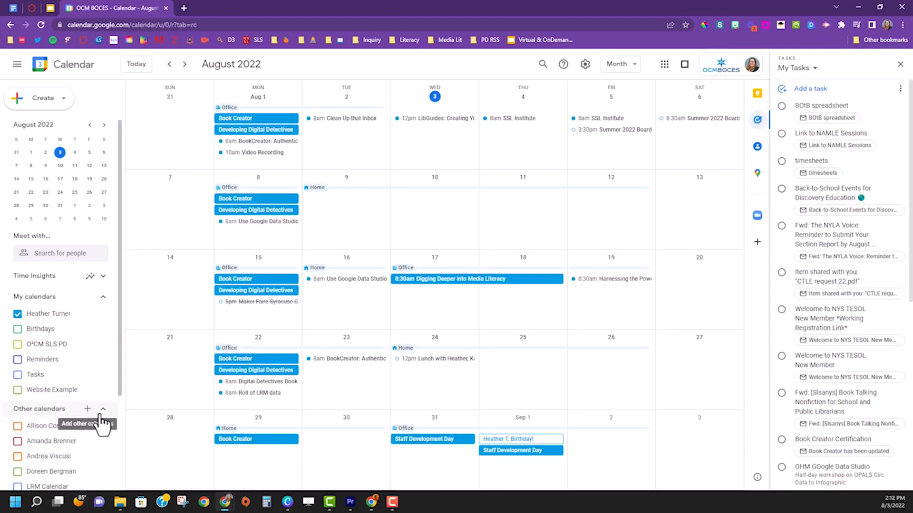
Step: Create a new calendar named 'Clubs' and return to the calendar view
click(88, 412)
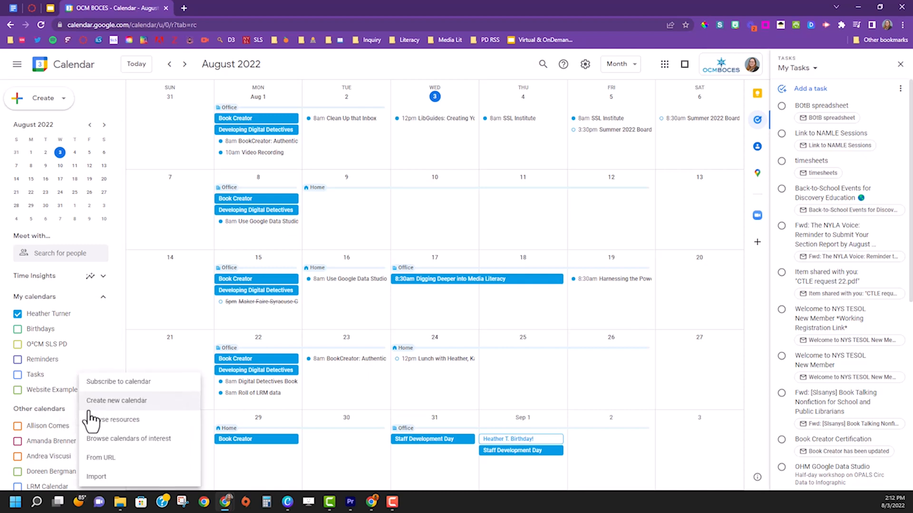
click(95, 402)
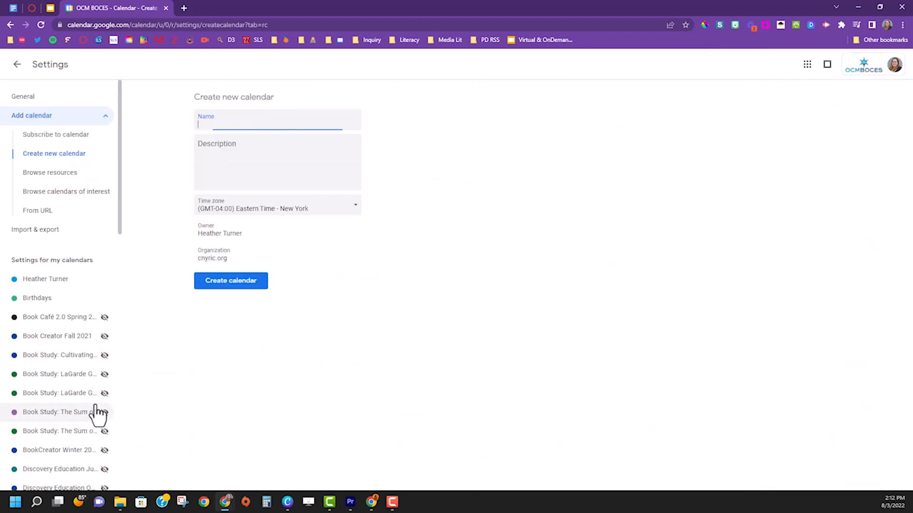
text(Clubs)
click(206, 281)
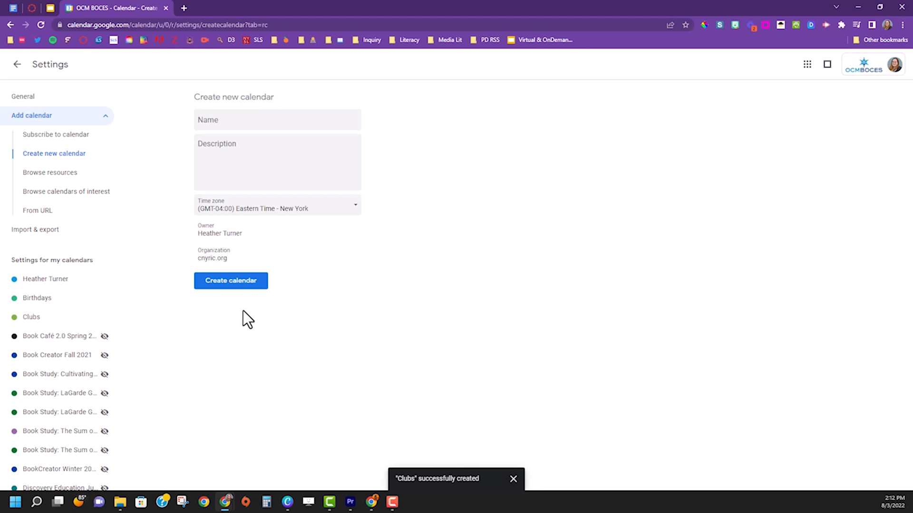
click(17, 65)
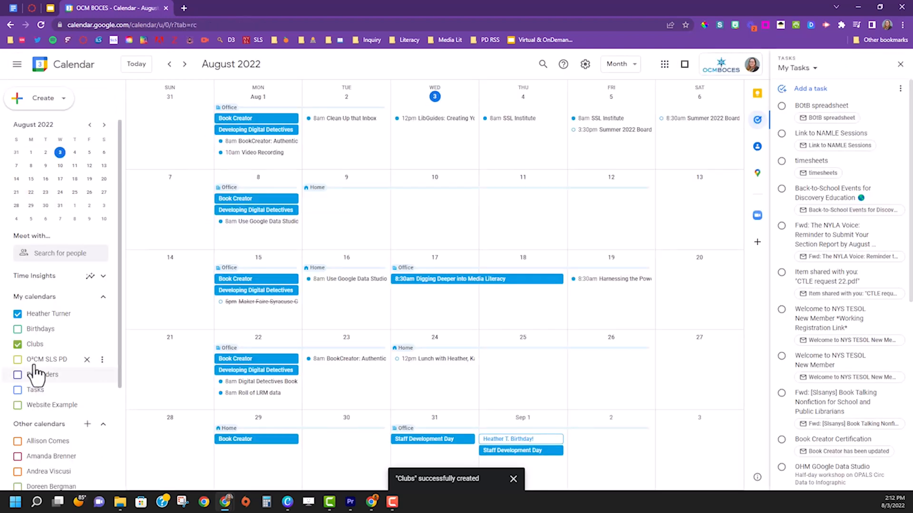
Step: Add a 3:00–4:00pm 'Archery Club' event on March 15 in the Clubs calendar
click(102, 345)
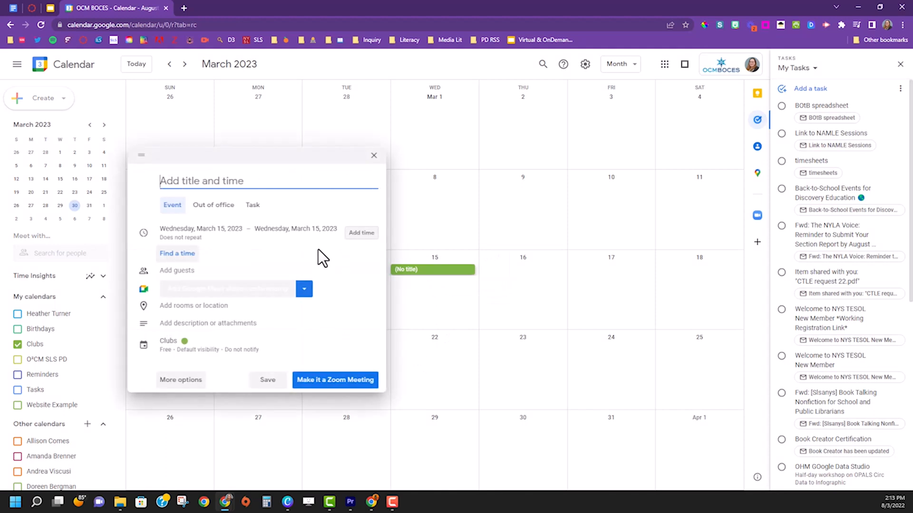
text(Archery Club)
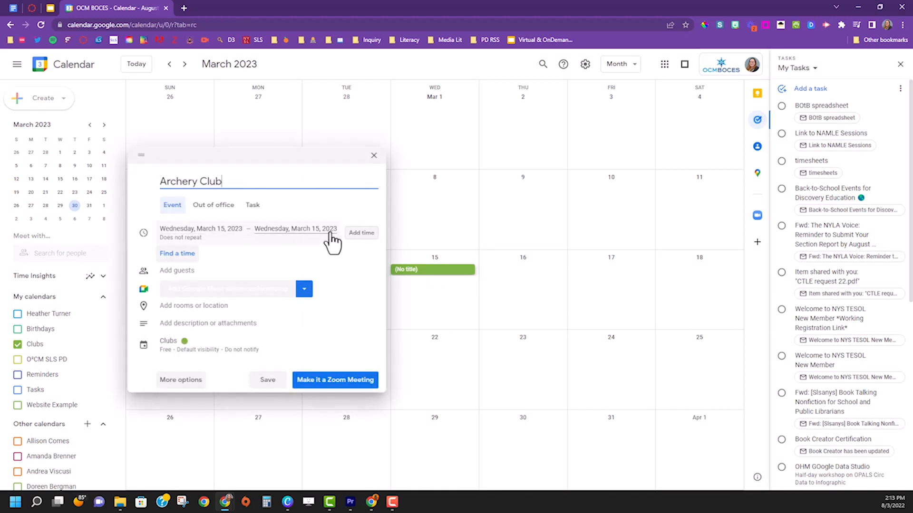
click(360, 234)
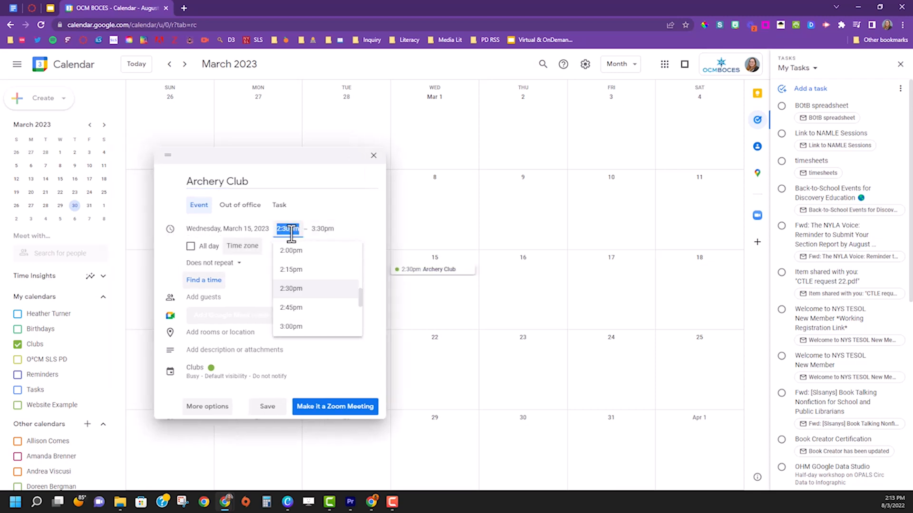
text(3:00)
key(Tab)
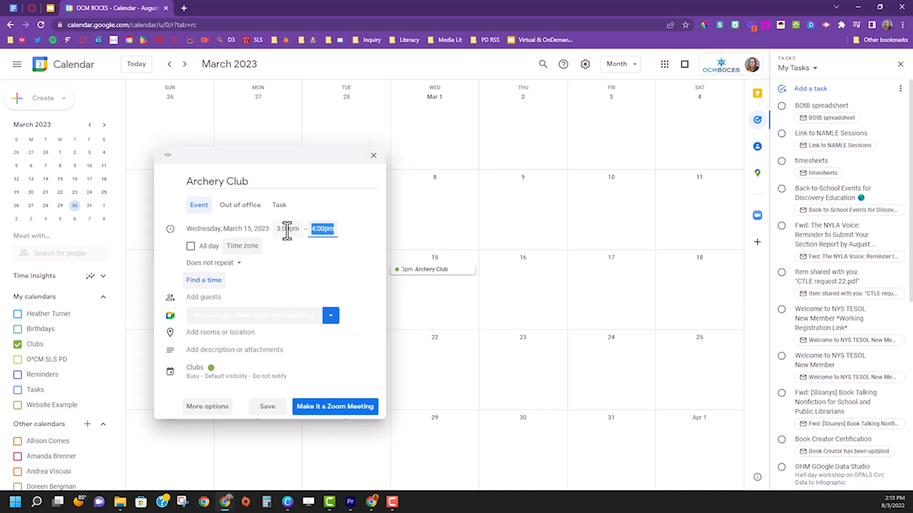
click(291, 267)
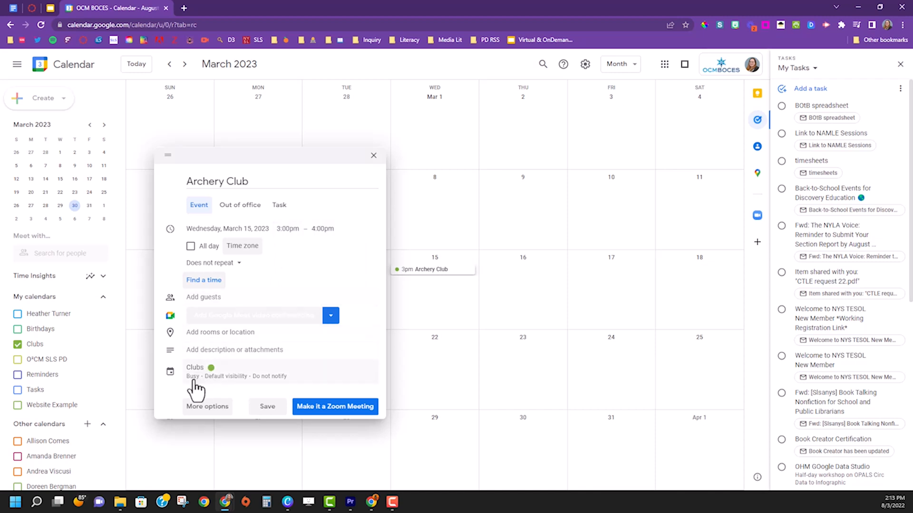
mouse_move(223, 341)
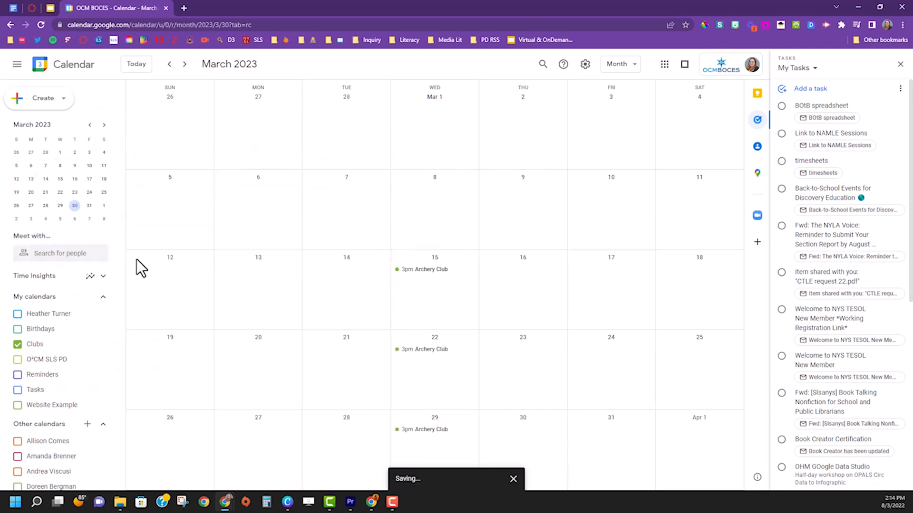
Step: Toggle the Birthdays and personal calendars on and off to preview their events
click(39, 334)
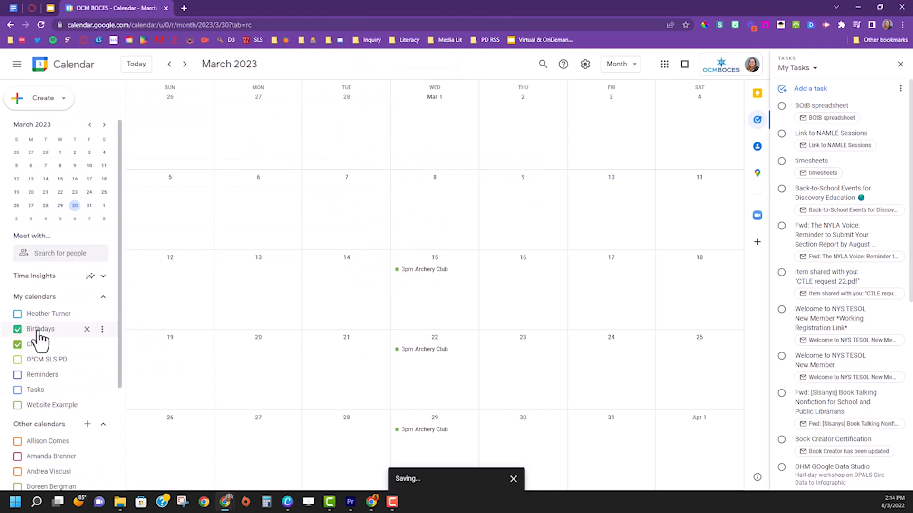
click(40, 328)
click(40, 320)
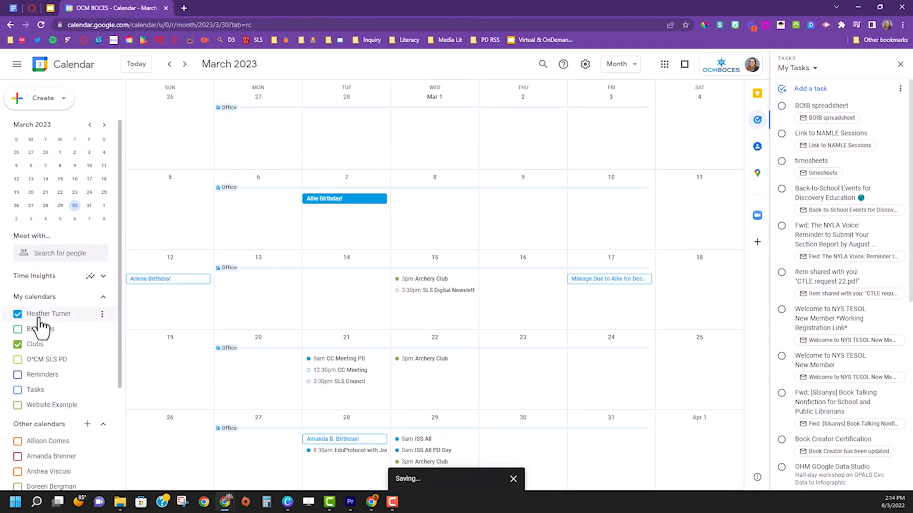
click(41, 320)
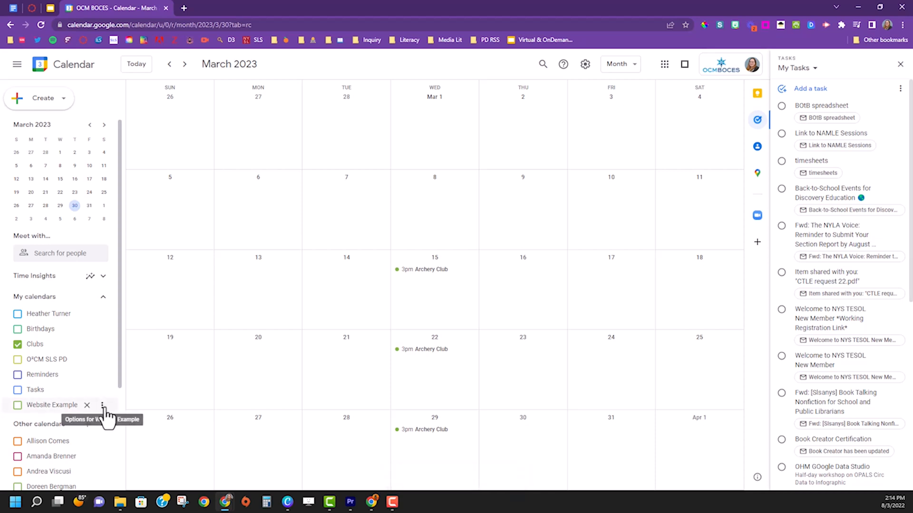
Step: Hide Website Example from the calendar list and turn Birthdays back on
click(101, 406)
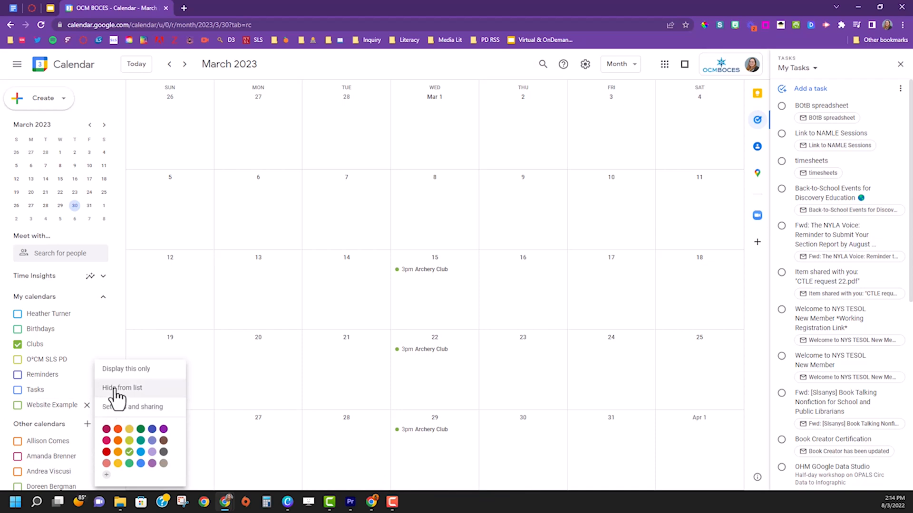
click(114, 389)
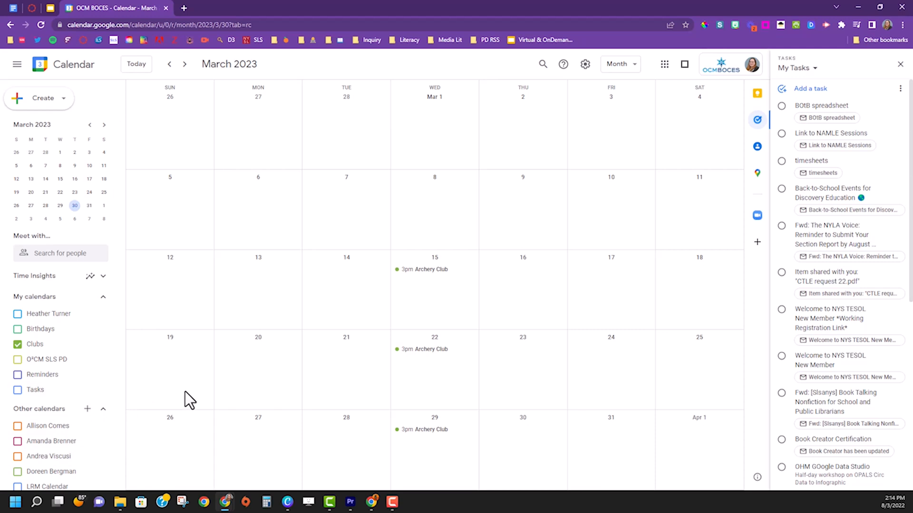
click(17, 329)
Step: Add a Notification-type reminder to the event draft, then discard the draft without saving
click(17, 346)
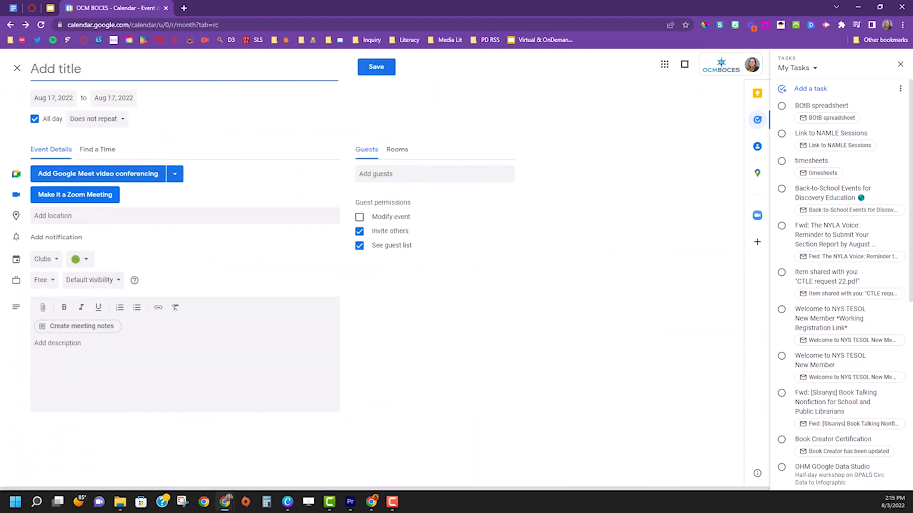
key(alt+Tab)
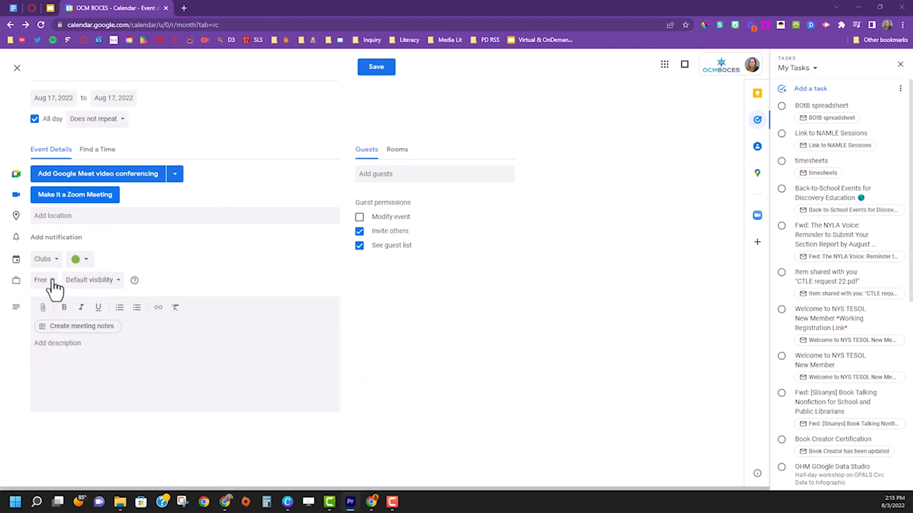
click(56, 238)
click(56, 242)
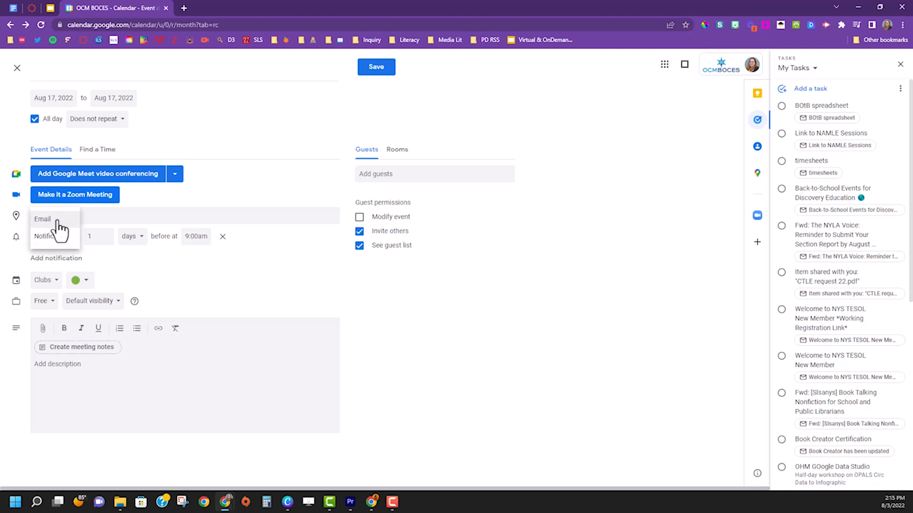
click(218, 273)
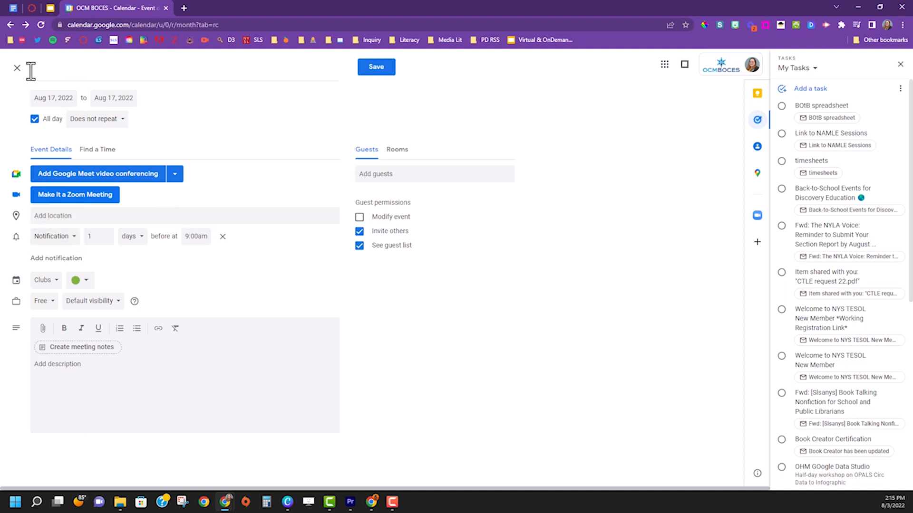
click(17, 68)
click(899, 125)
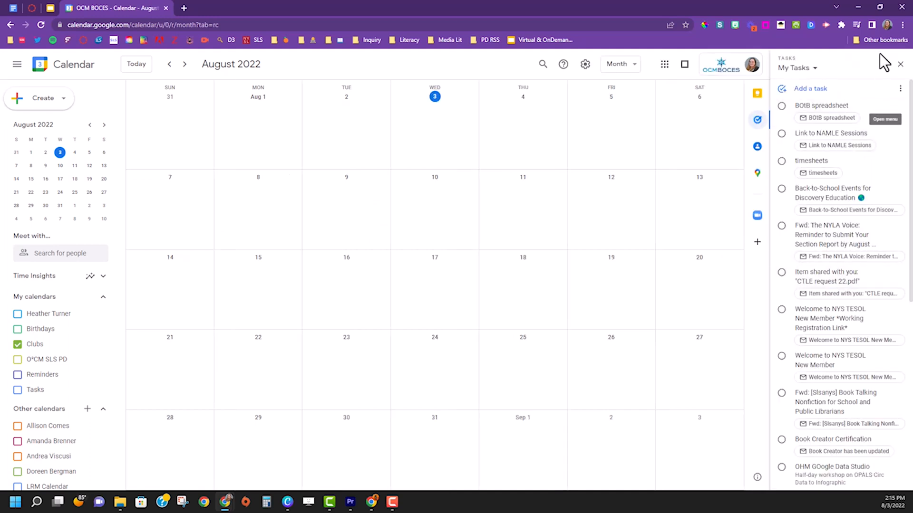
Step: Browse the Keep and Contacts side panels, then switch back to My Tasks
click(757, 95)
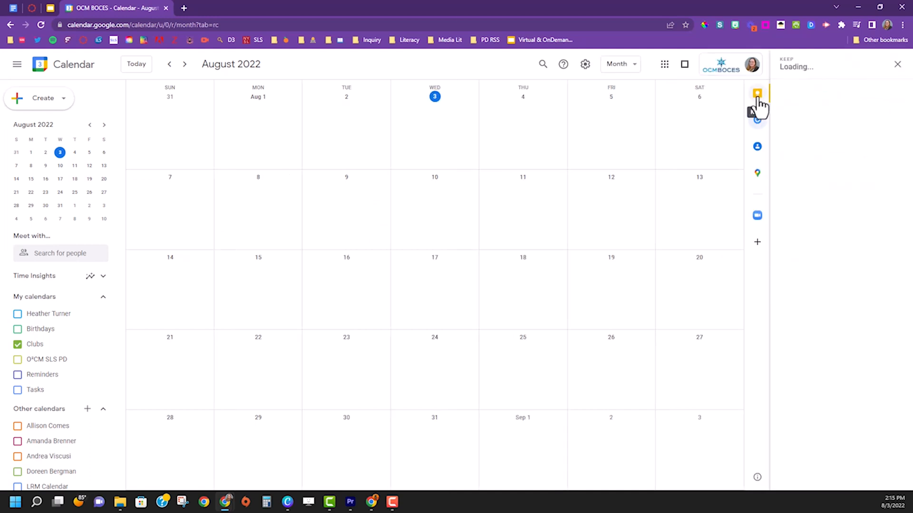
click(754, 149)
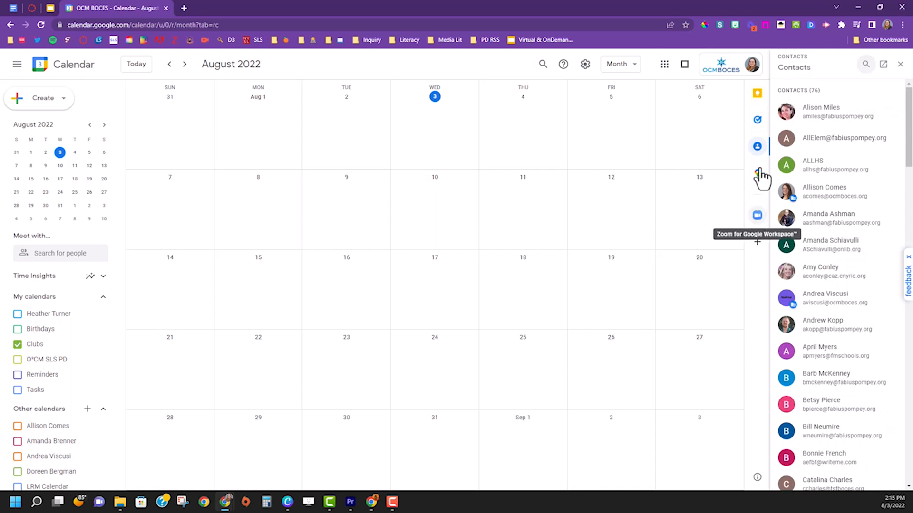
click(758, 120)
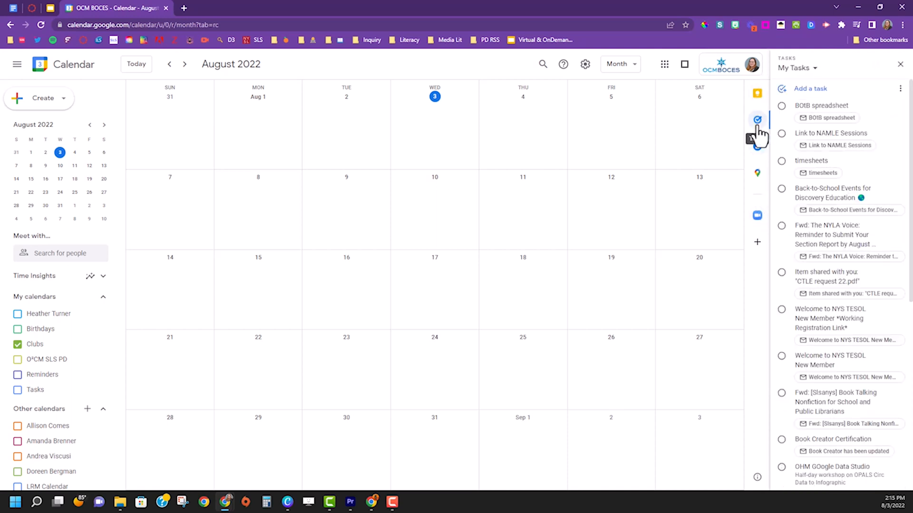
Step: Add a new task with an August 10 due date
click(811, 91)
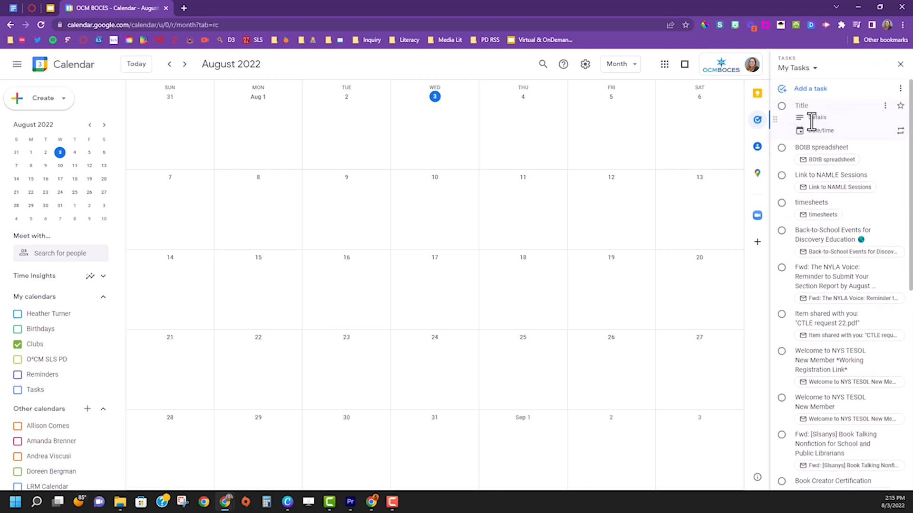
click(816, 131)
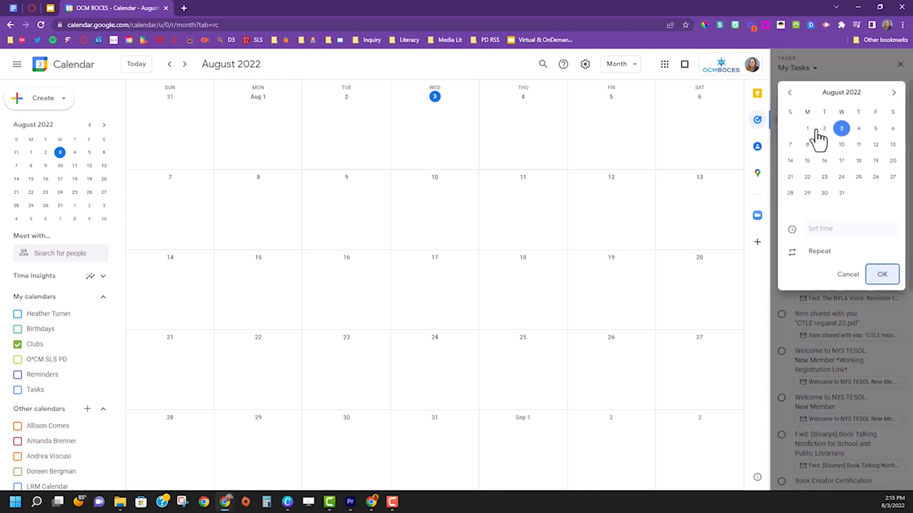
click(842, 146)
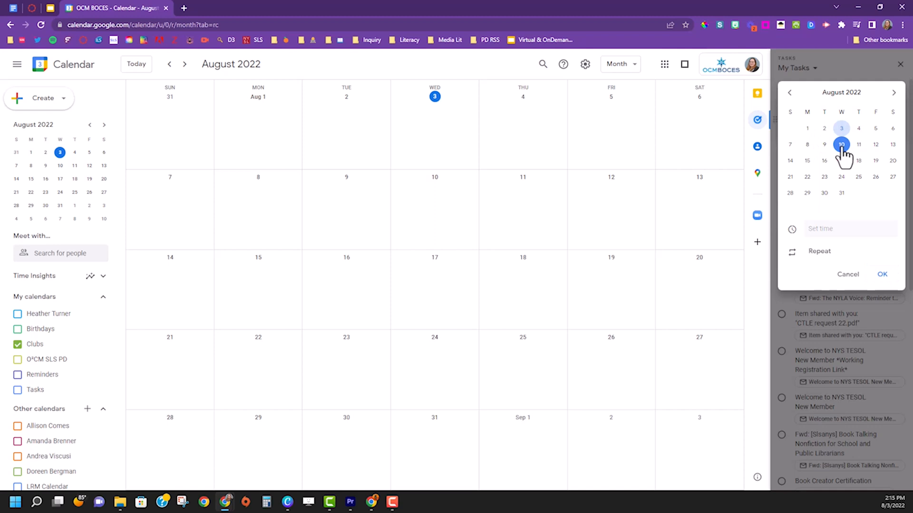
click(882, 276)
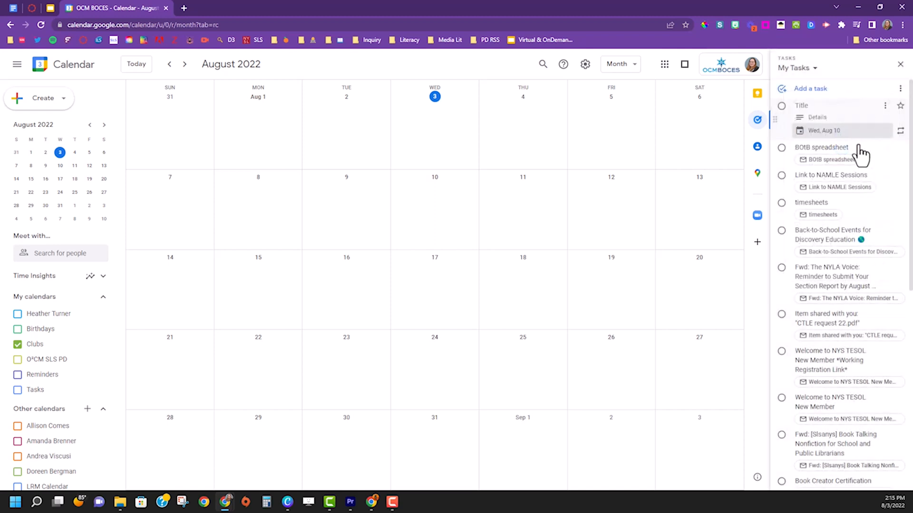
click(814, 106)
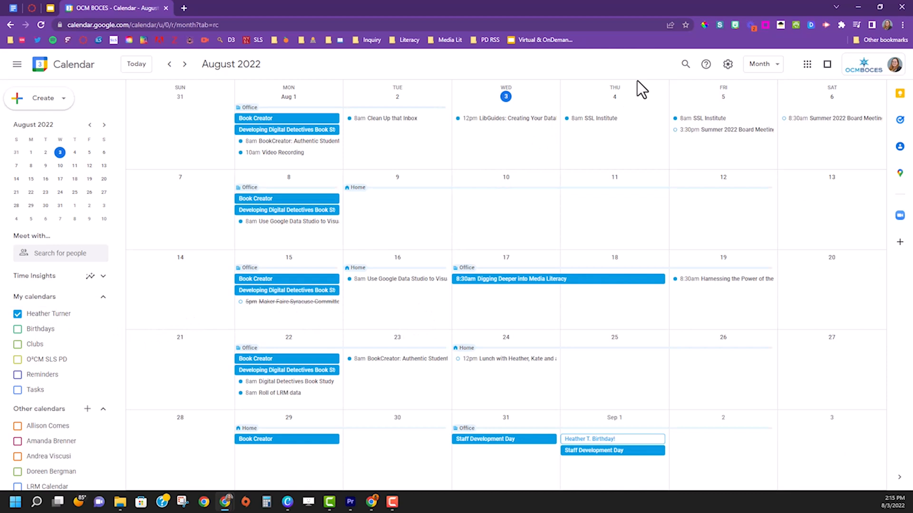
Step: Cycle through Week, Month and Schedule views, ending on the August 2022 month grid
key(w)
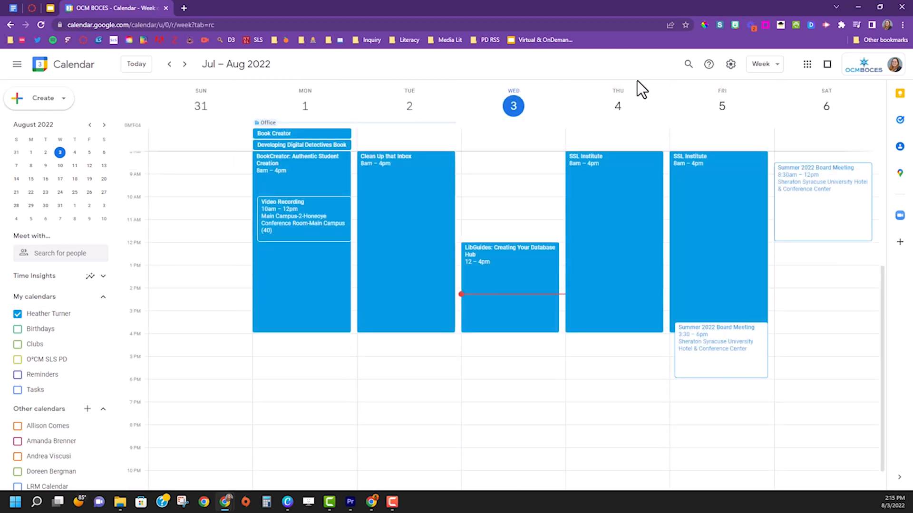
key(m)
key(a)
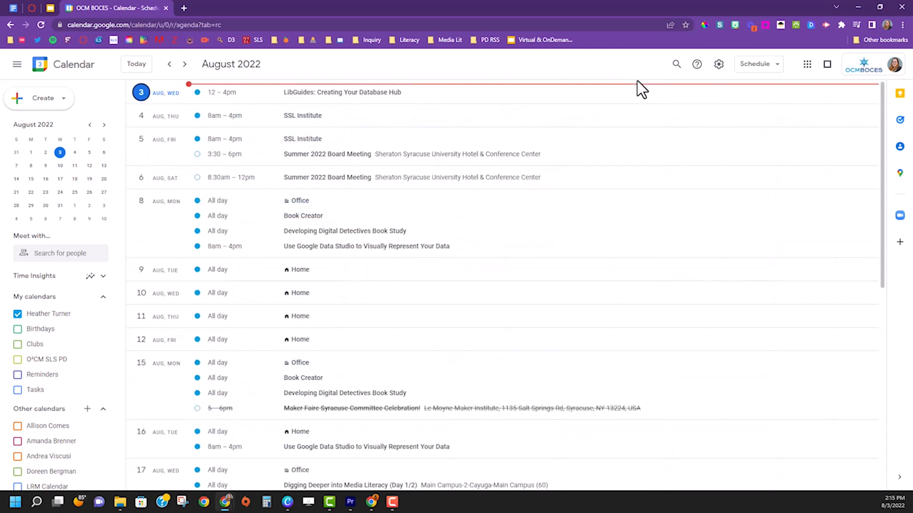
key(m)
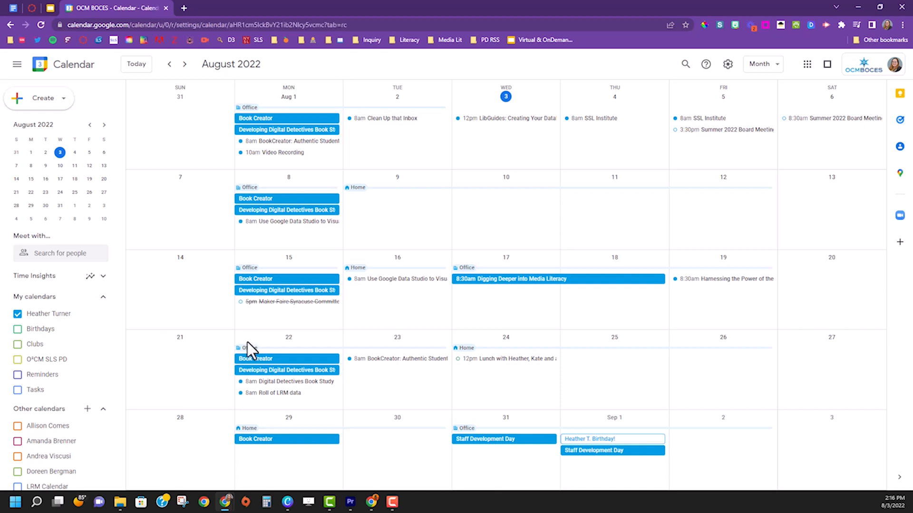
Step: Review the personal calendar's settings and sharing, then reopen its options menu
scroll(359, 334, down, 7)
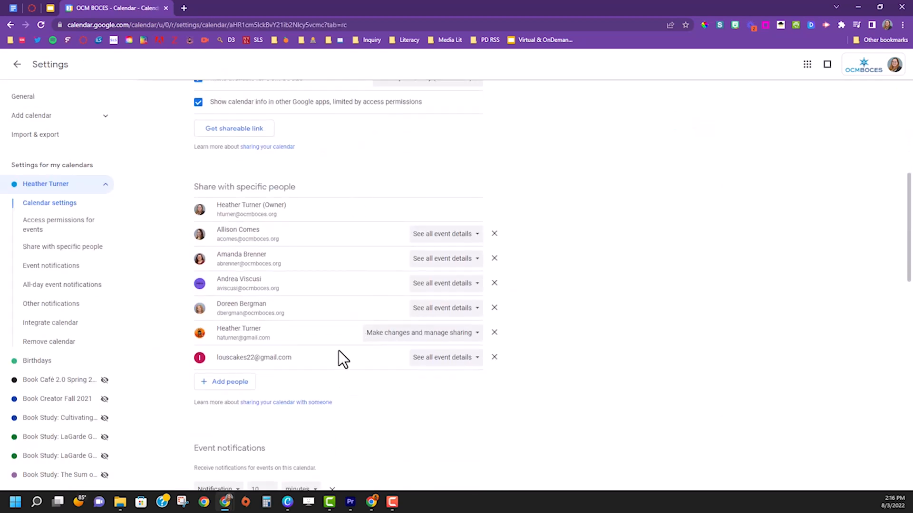
scroll(335, 273, up, 7)
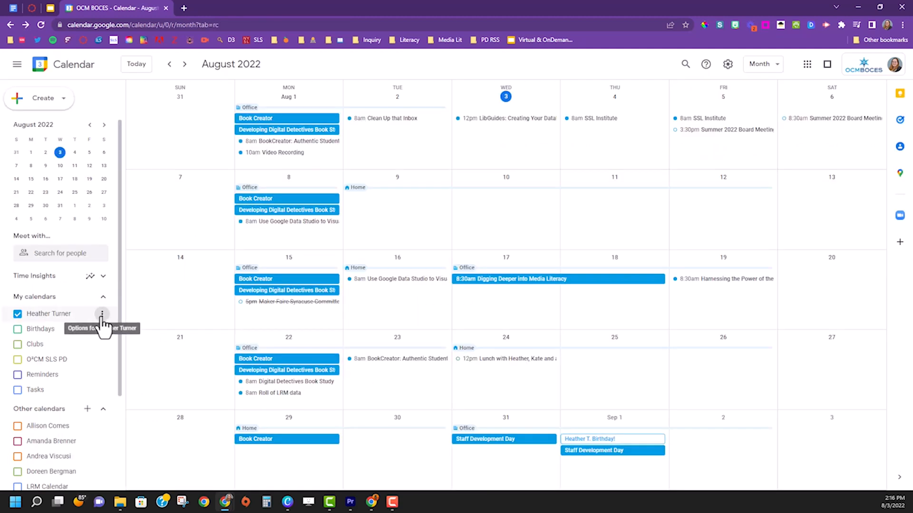
click(101, 315)
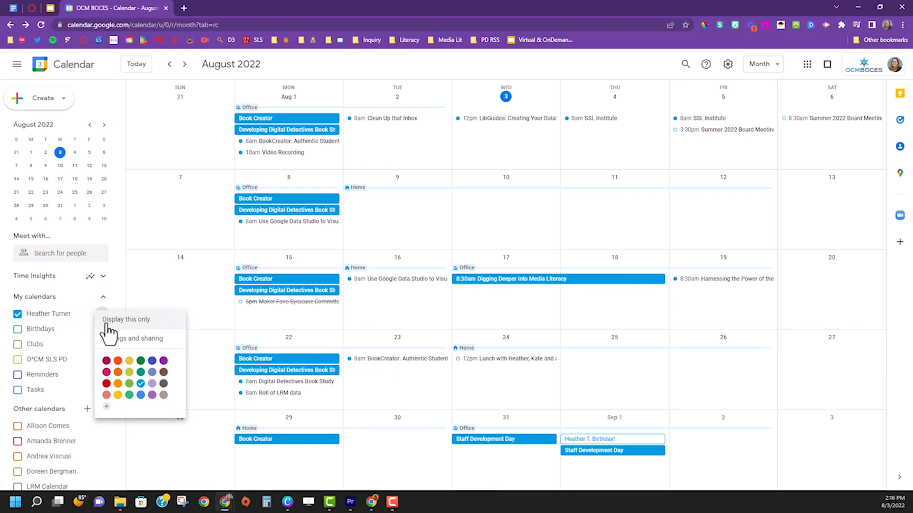
click(111, 339)
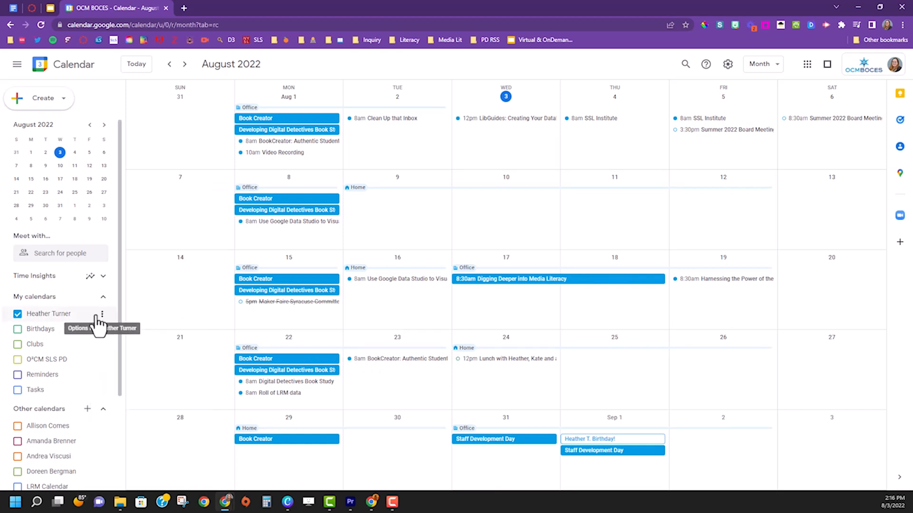
click(103, 313)
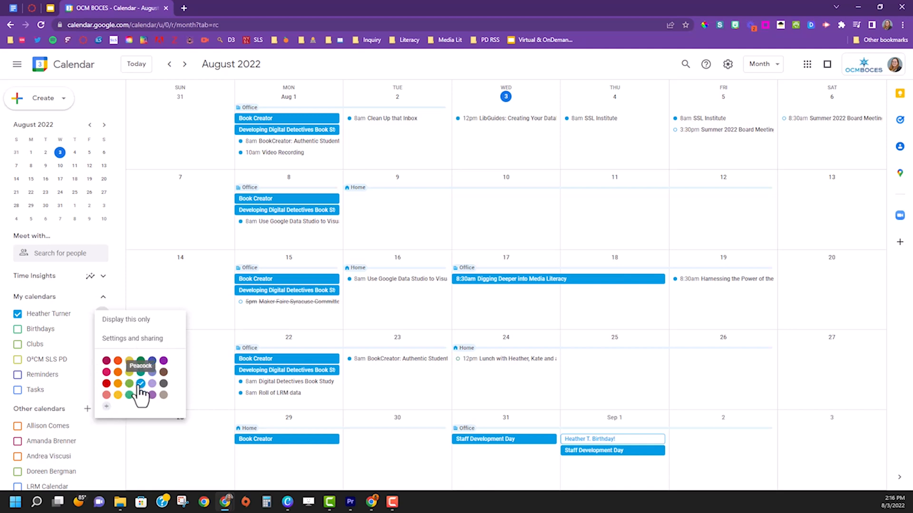
Step: Check the Book Creator event's quick options and Aug 3's working location, then reach the Calendly login
right_click(283, 120)
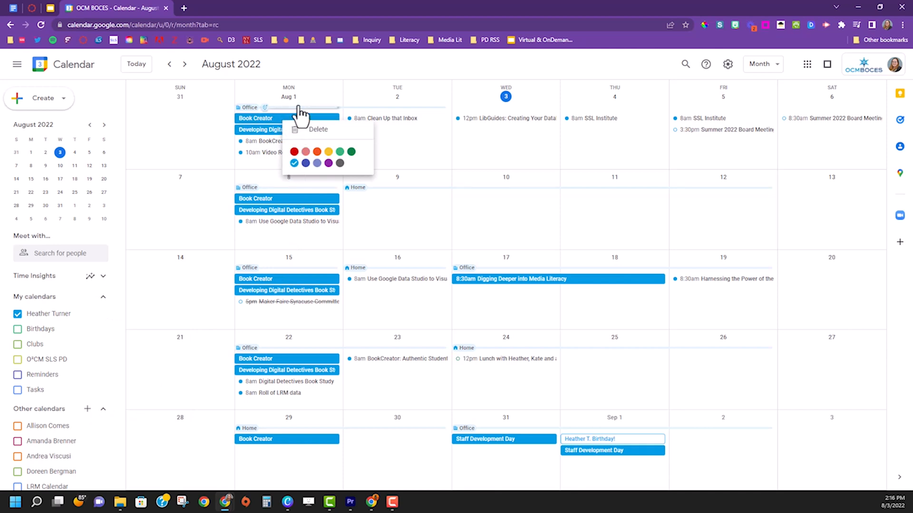
click(304, 52)
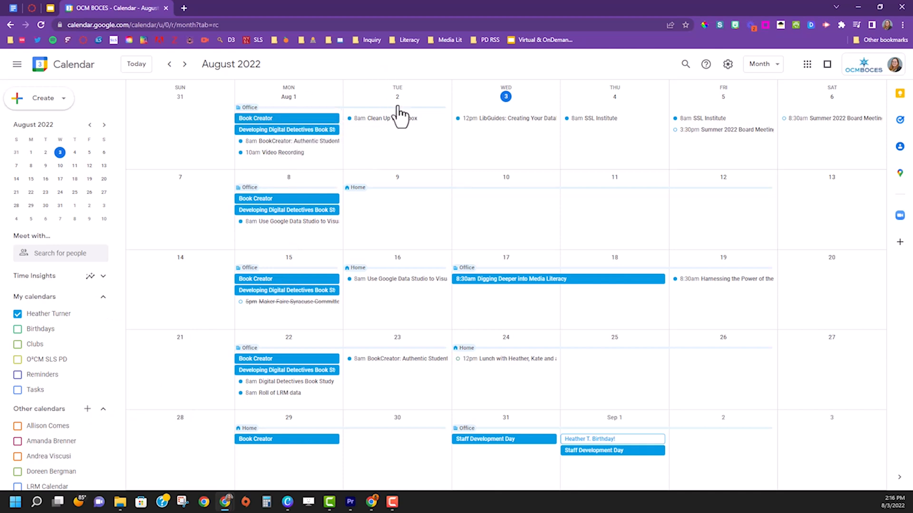
click(479, 108)
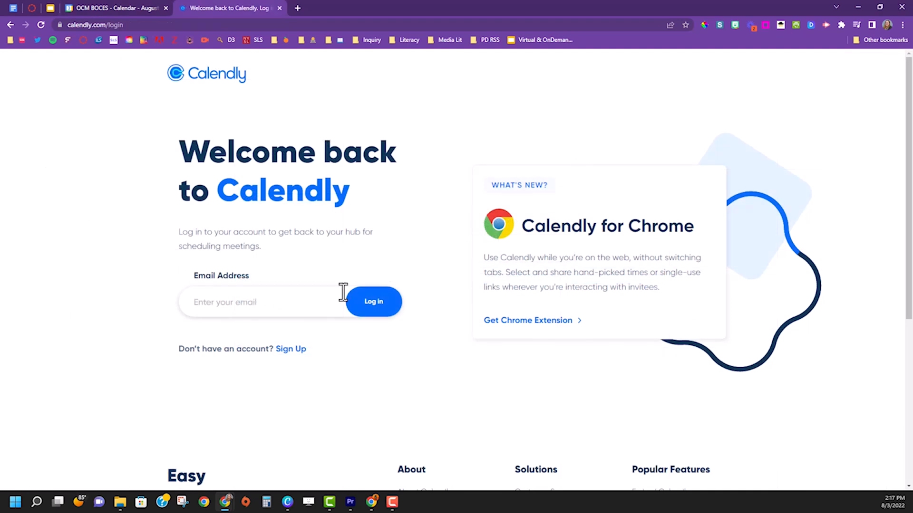
click(326, 304)
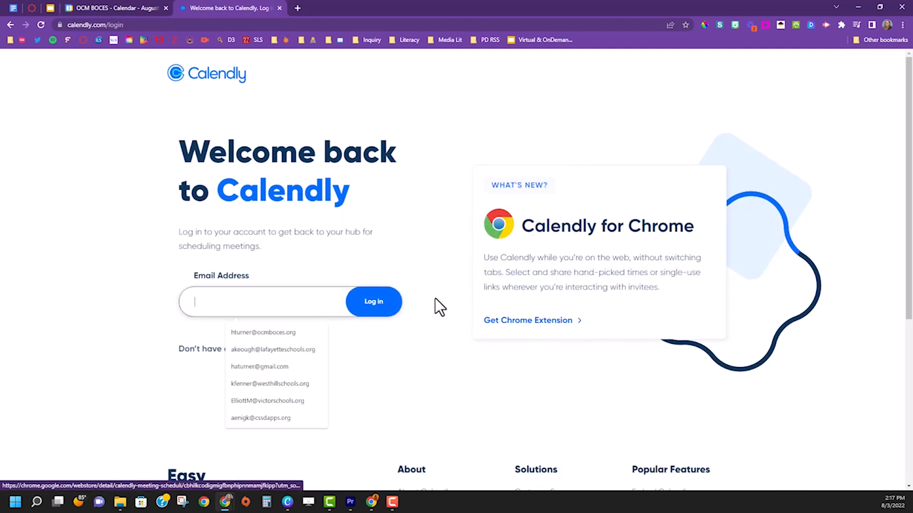
Step: Log in to Calendly with the saved email and open the personal booking page in a new tab
click(261, 334)
click(378, 315)
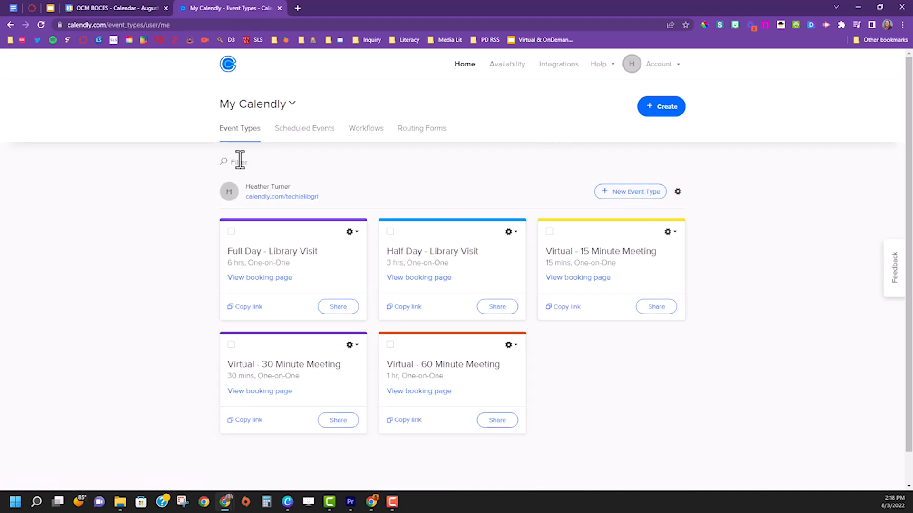
click(273, 199)
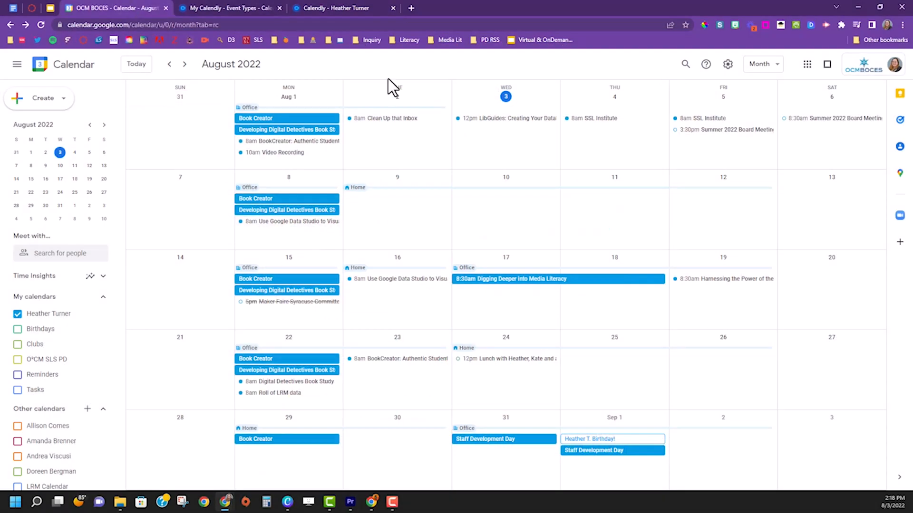
Step: Open the Developing Digital Detectives Book Study event for editing and add two suggested guests
click(313, 132)
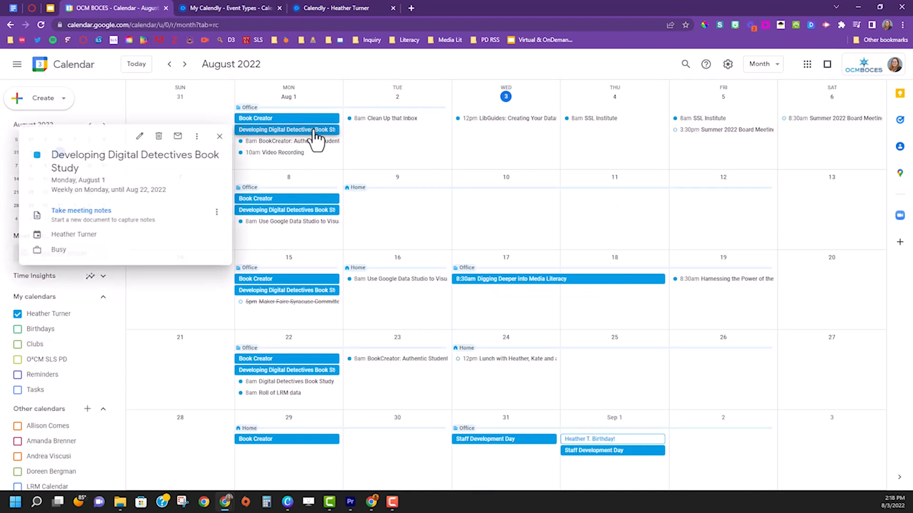
click(138, 138)
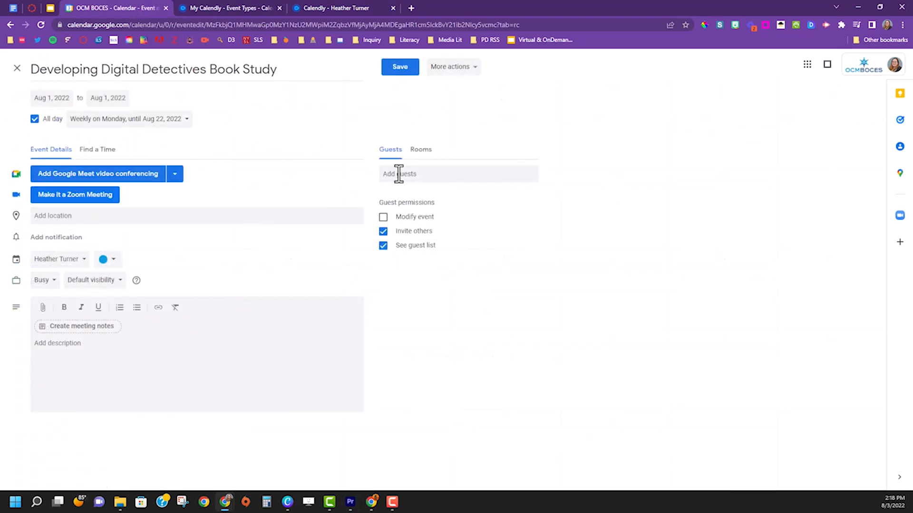
click(399, 173)
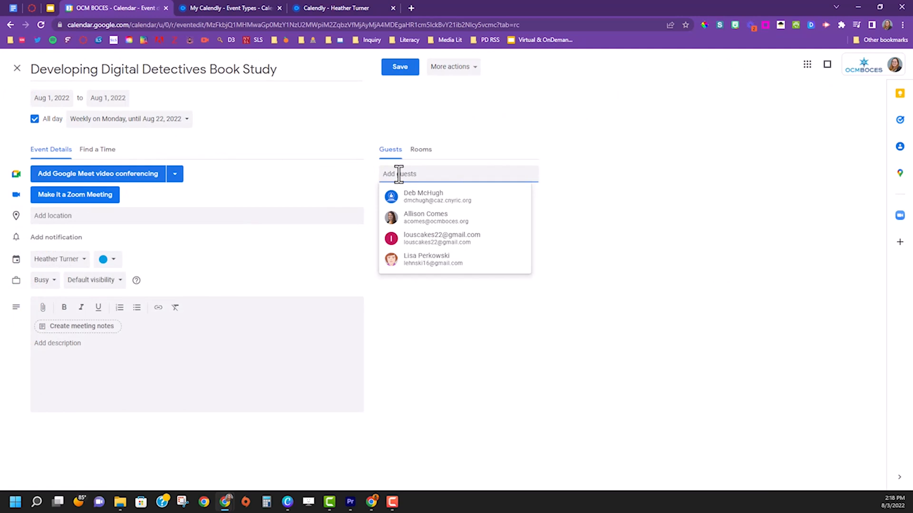
text(ht)
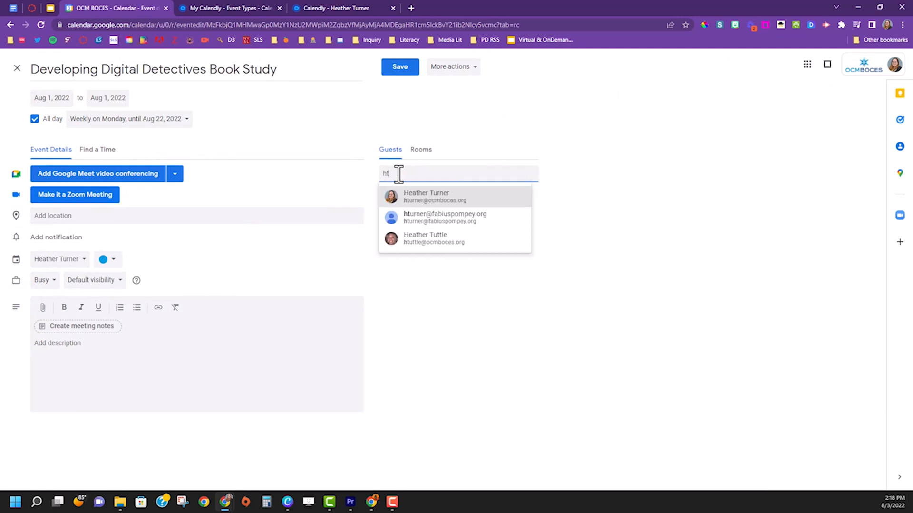
key(Return)
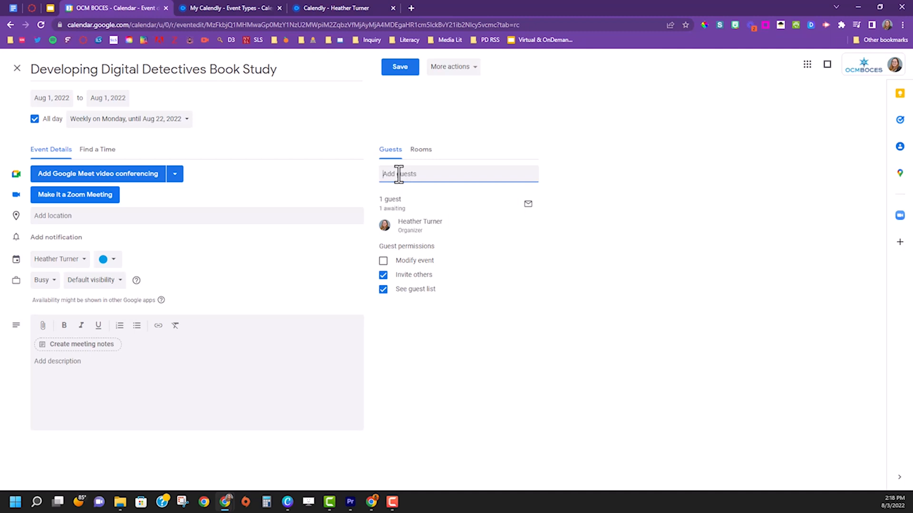
text(ht)
key(Return)
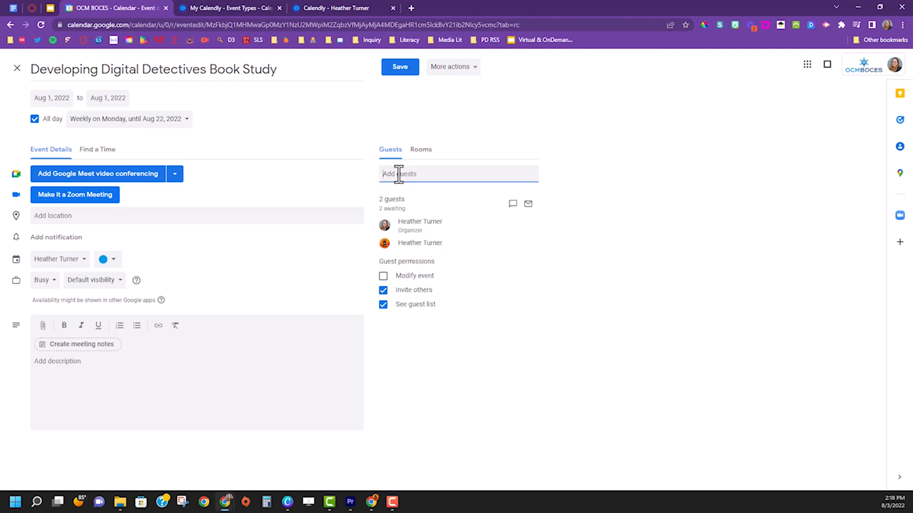
Step: Attach a meeting notes document to the event, leaving the description without a link
click(98, 345)
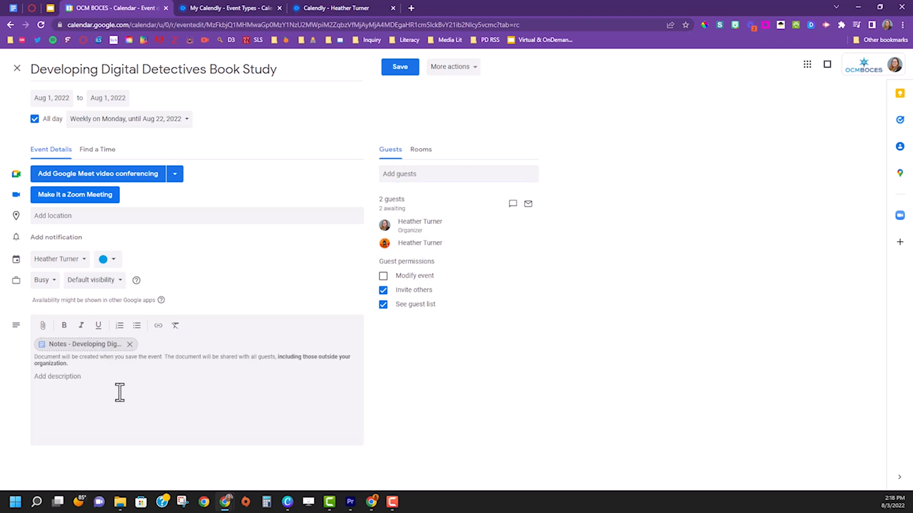
click(83, 377)
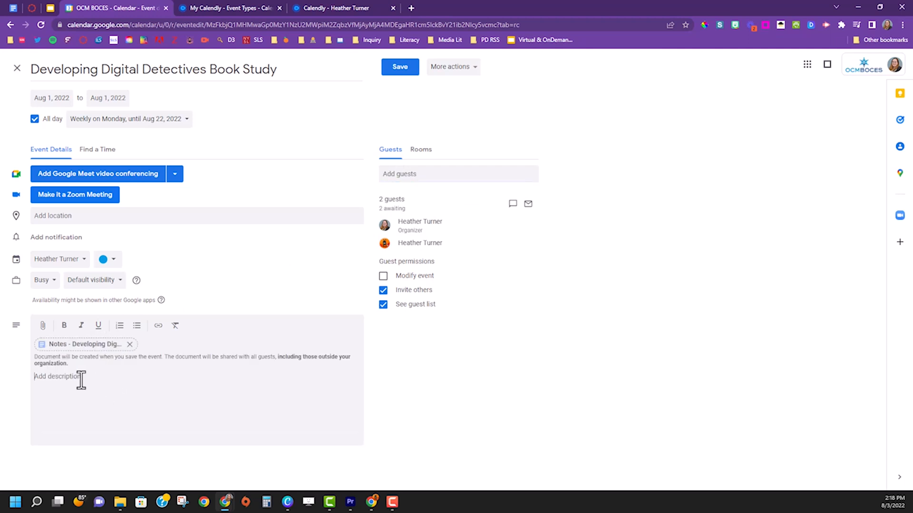
click(158, 326)
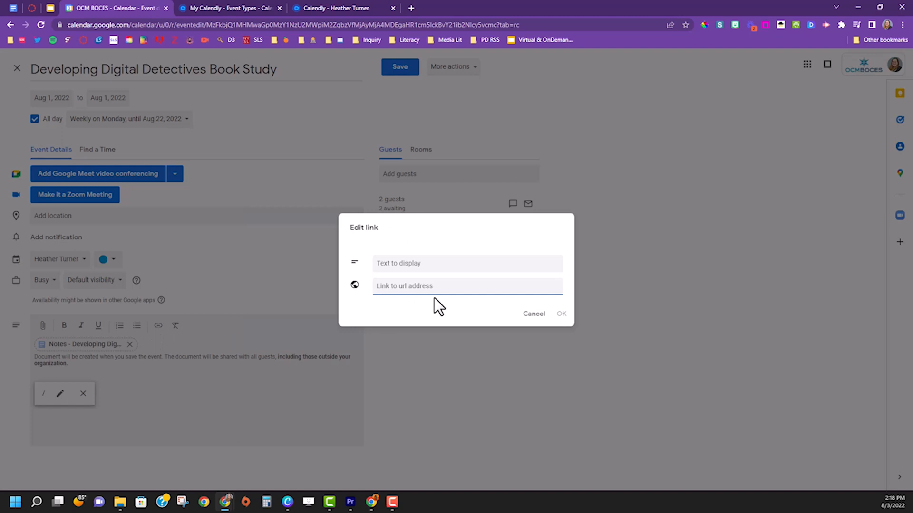
click(536, 315)
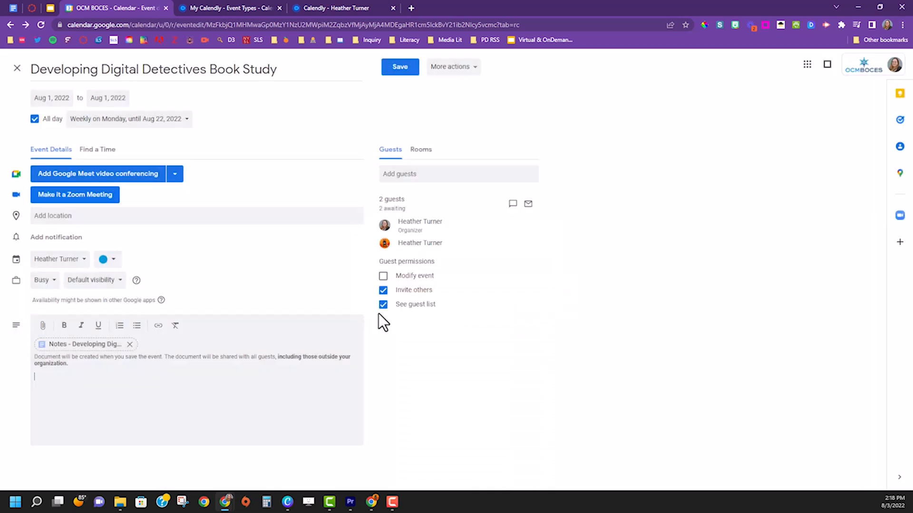
Step: Review the colour and availability options, keeping the event blue and marked Busy
click(108, 261)
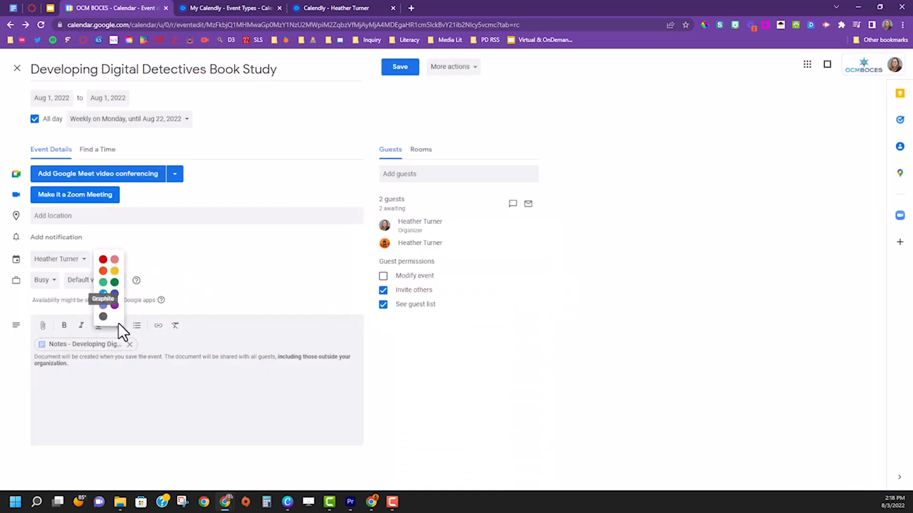
click(40, 280)
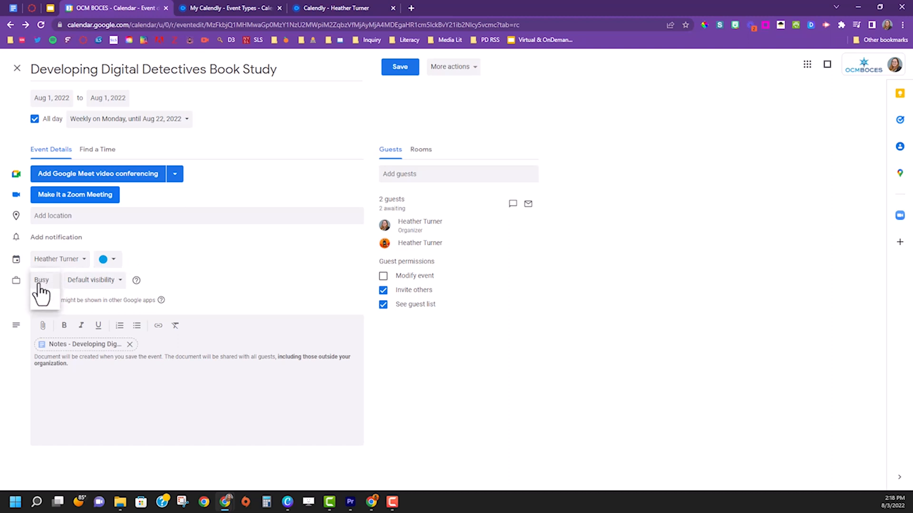
click(174, 257)
click(116, 259)
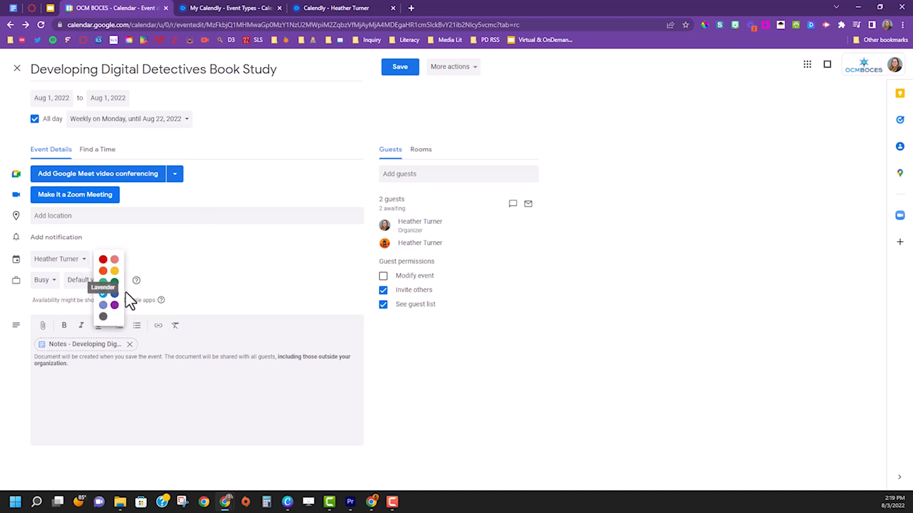
click(197, 249)
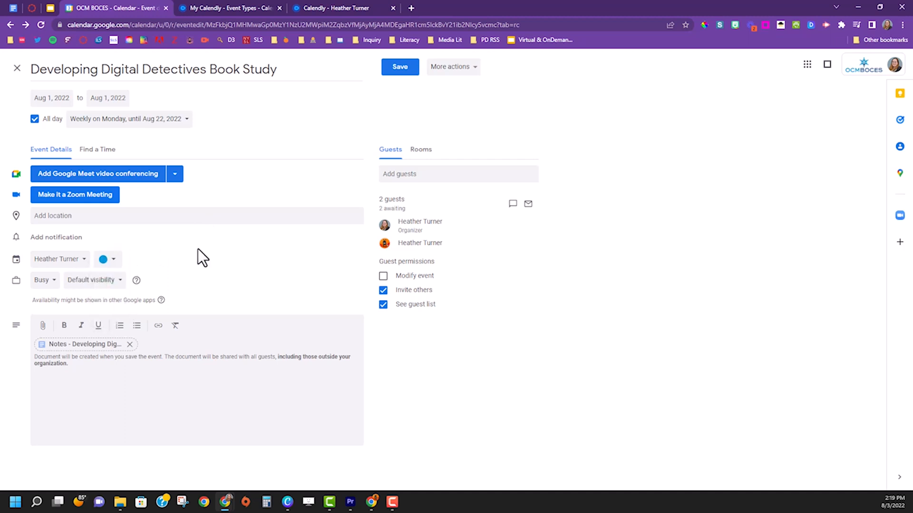